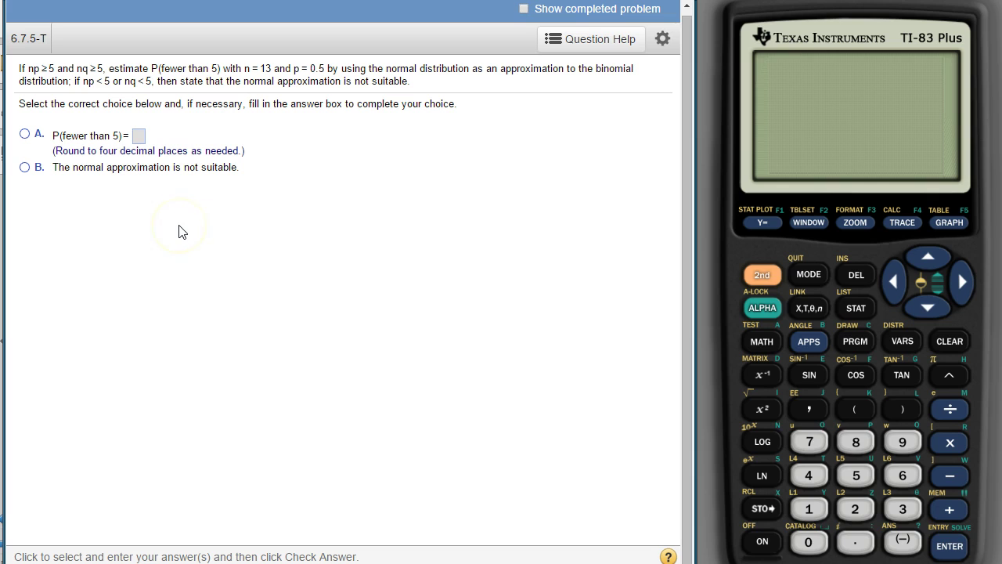
- Power on the TI-83 Plus emulator so its blank home screen appears
click(756, 541)
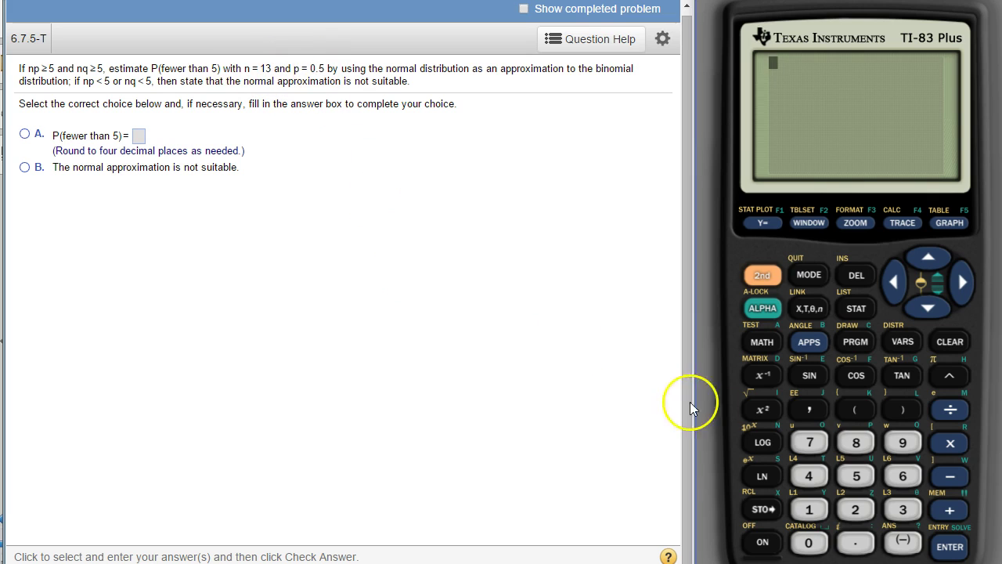
- Compute the mean np as 13 × .5, giving 6.5
click(814, 510)
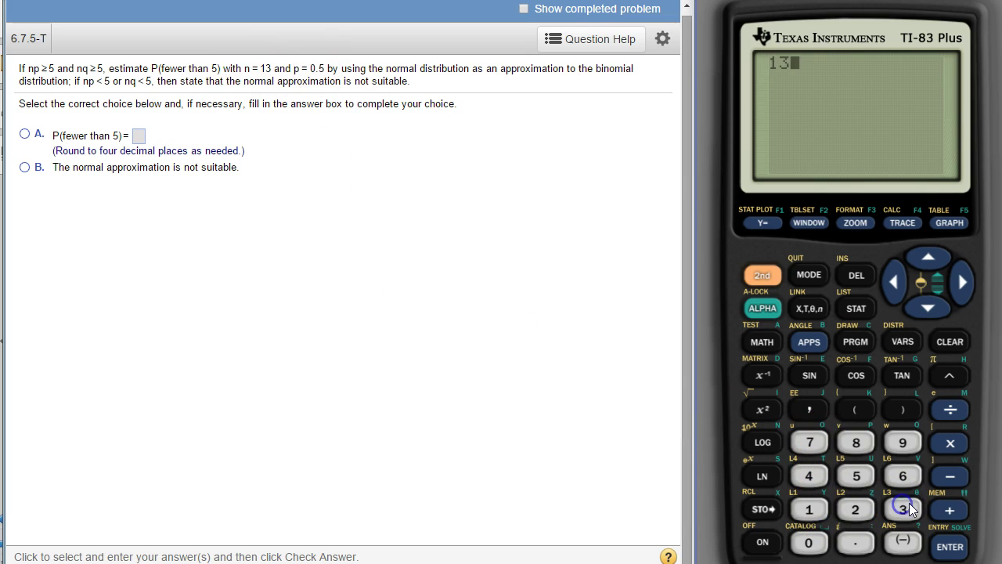
click(938, 452)
click(856, 542)
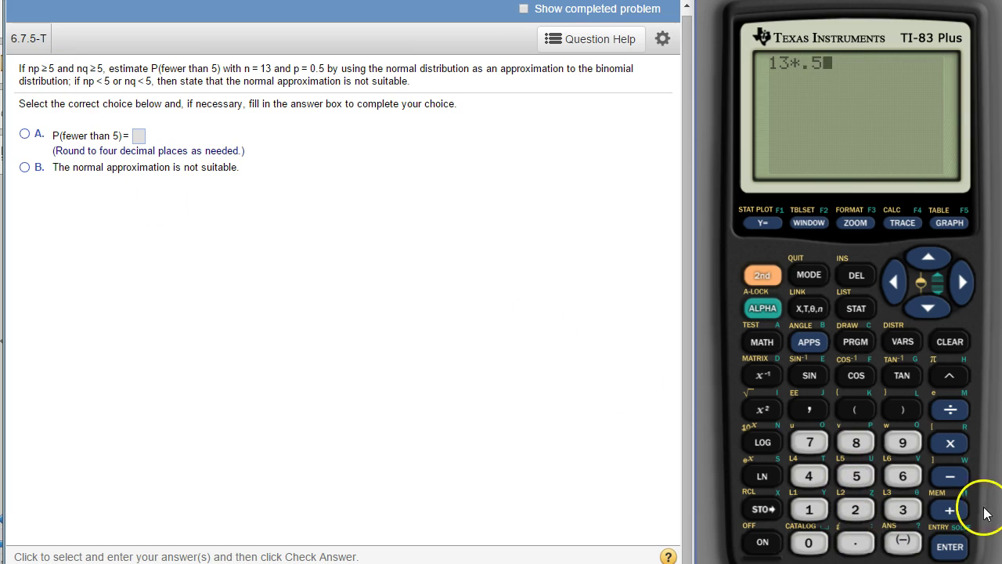
click(953, 549)
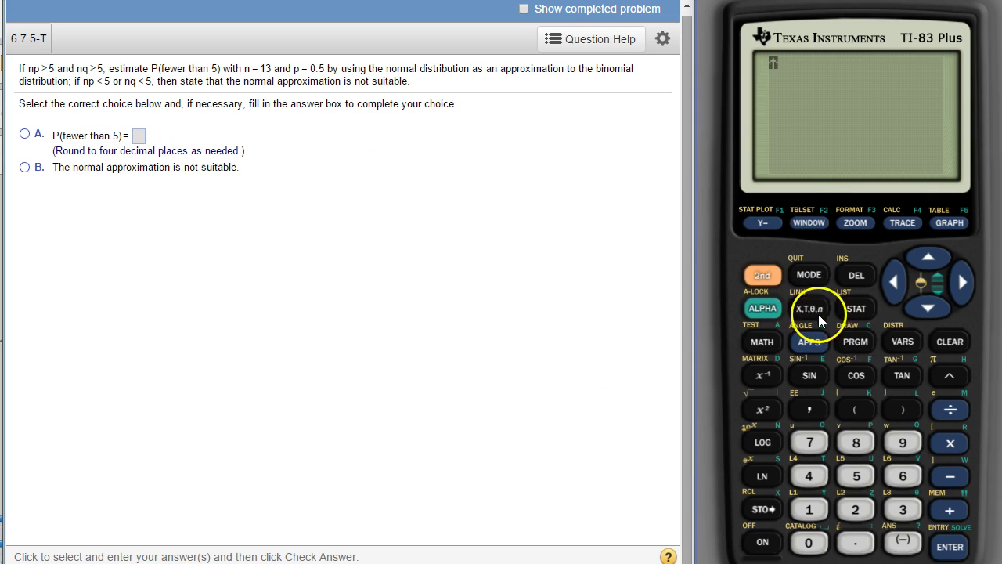
- Insert normalcdf( with lower bound -9999 and start the upper bound at 4
click(897, 342)
click(930, 307)
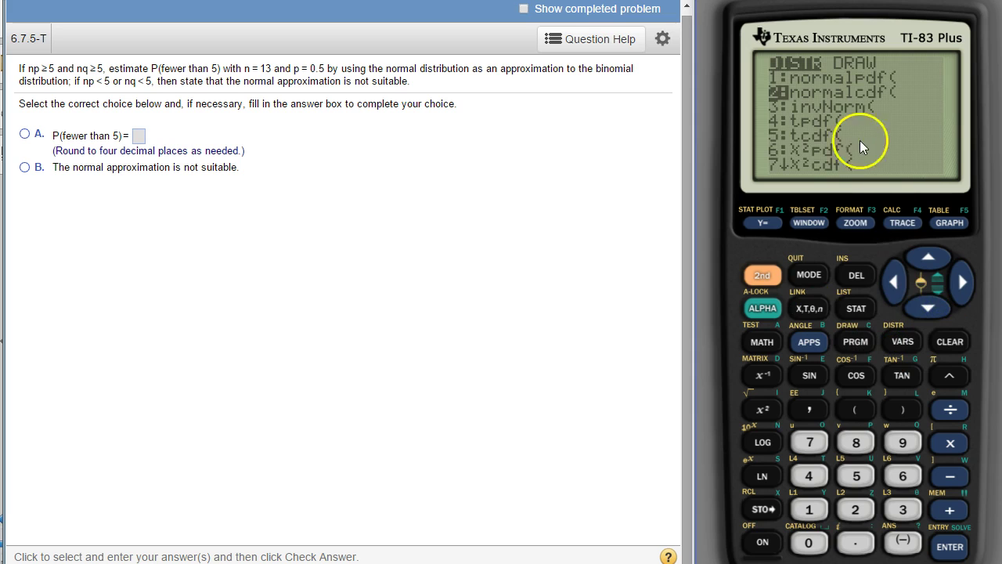
click(951, 547)
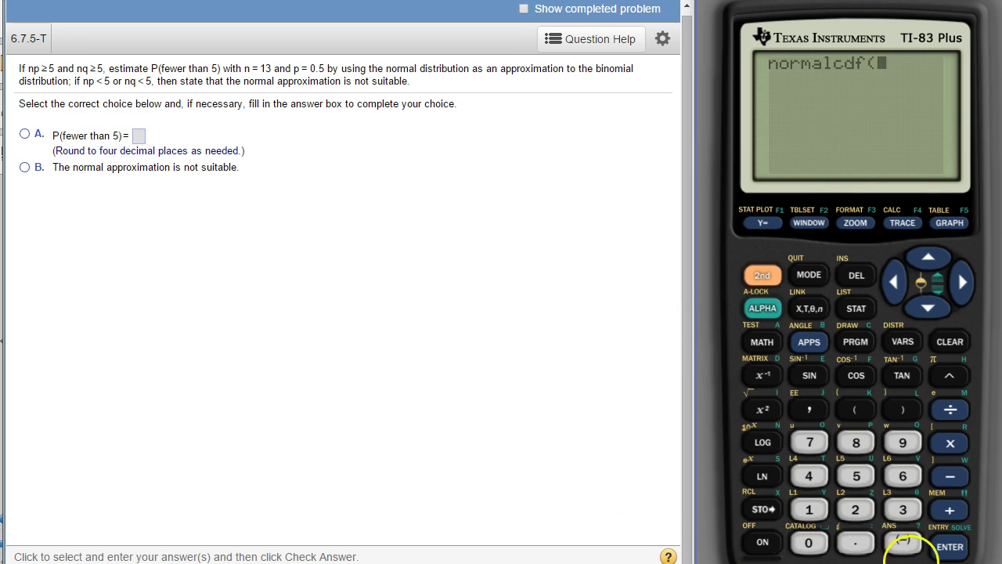
click(903, 541)
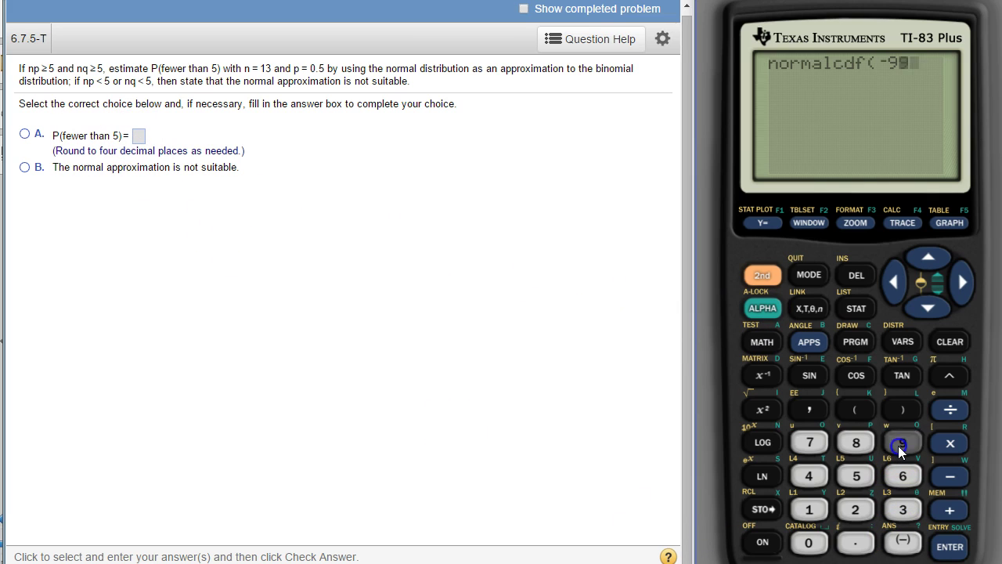
double_click(898, 445)
click(809, 70)
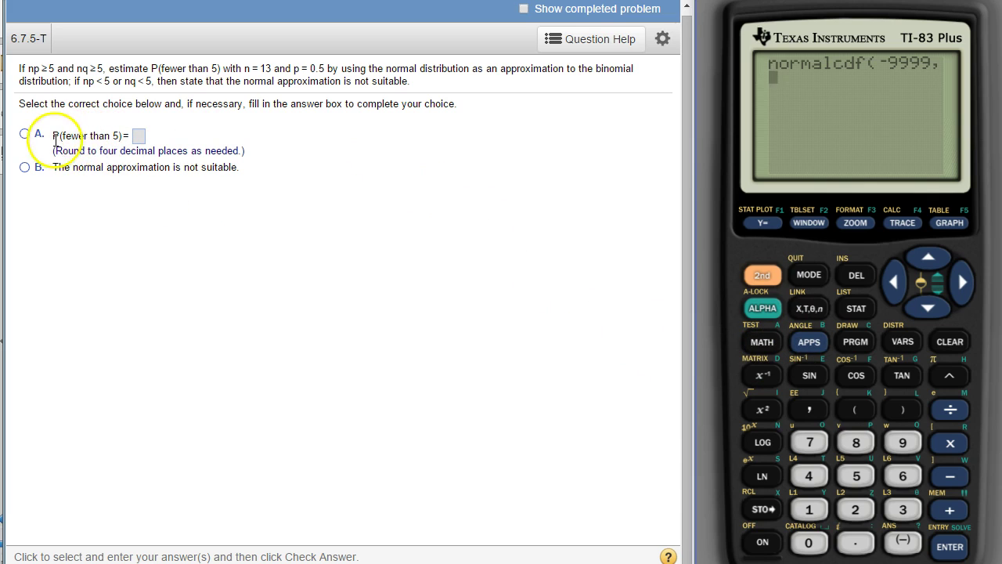
- Complete the normalcdf upper bound as 4.5
click(851, 532)
click(853, 474)
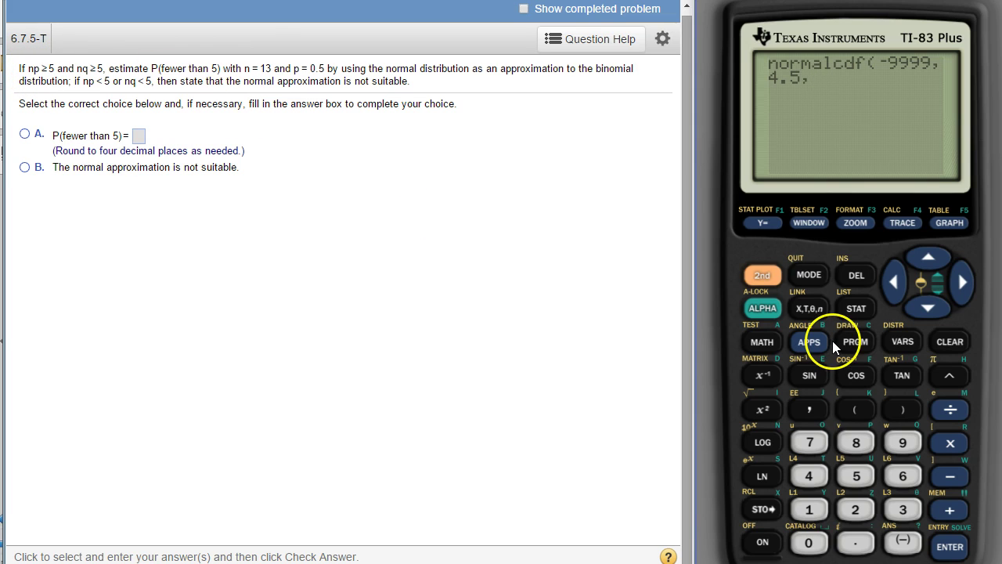
- Enter the mean argument 13*.5 followed by a comma
click(809, 509)
click(902, 508)
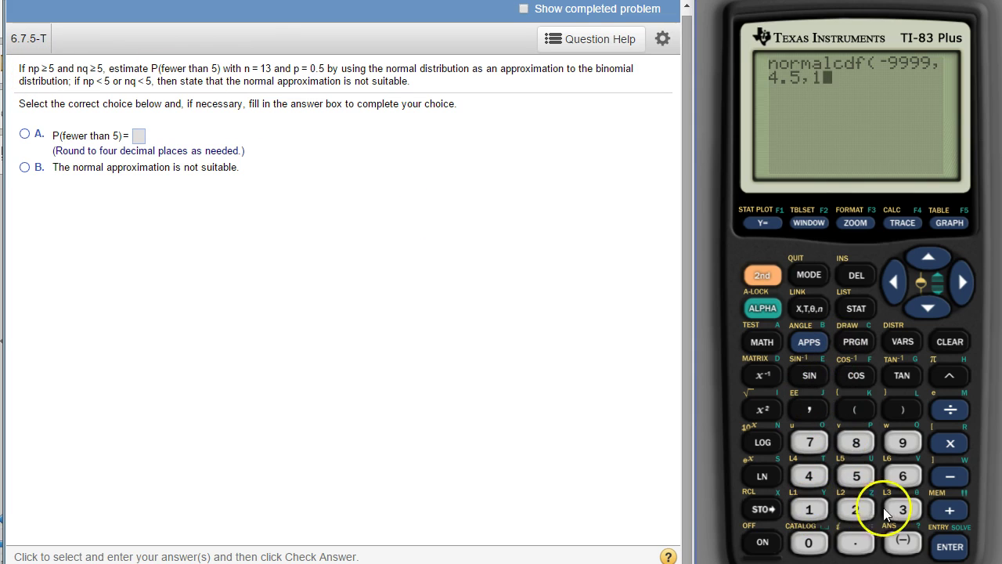
click(855, 542)
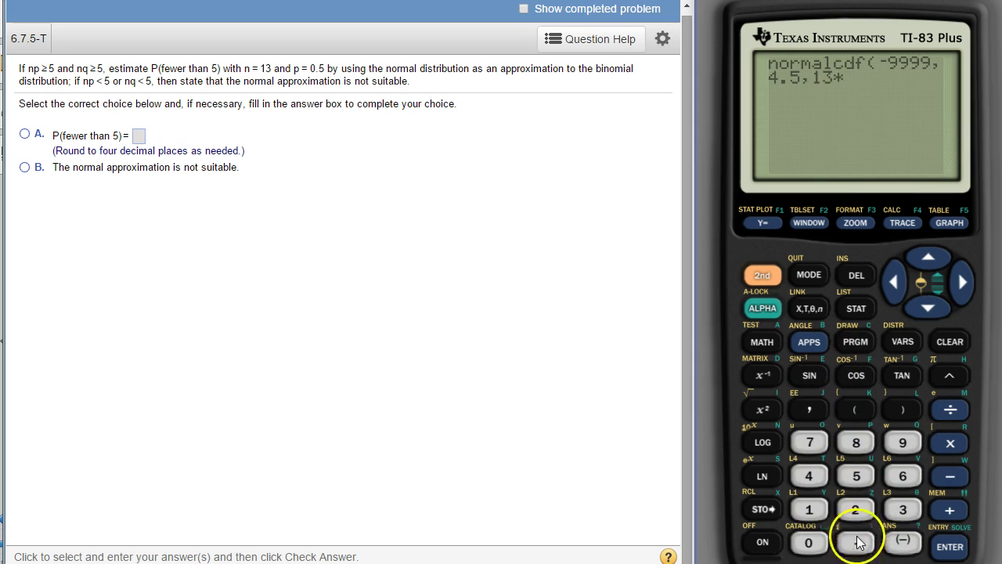
click(856, 475)
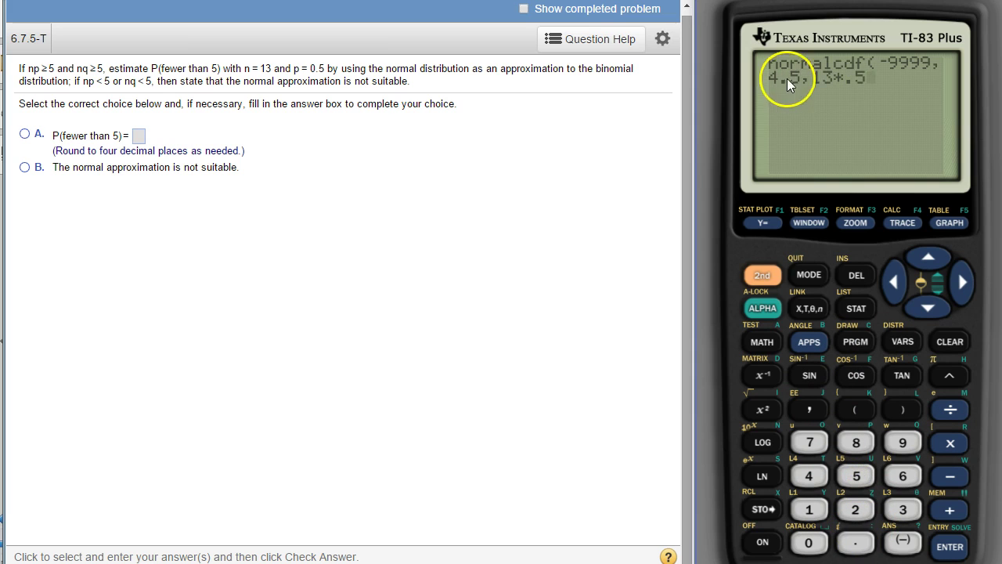
click(809, 408)
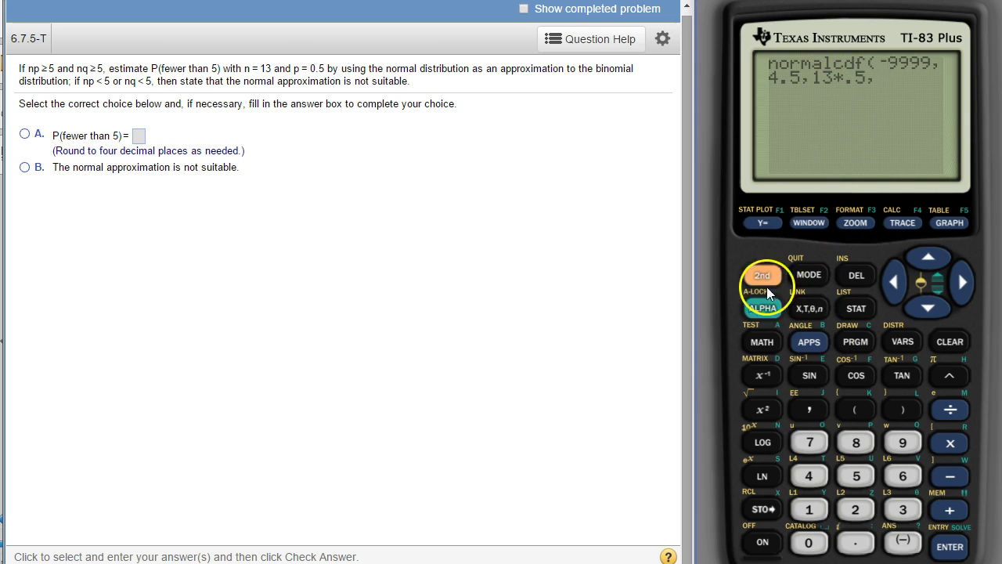
- Enter the standard deviation √(13*.5*.5) and close the normalcdf argument list
click(754, 402)
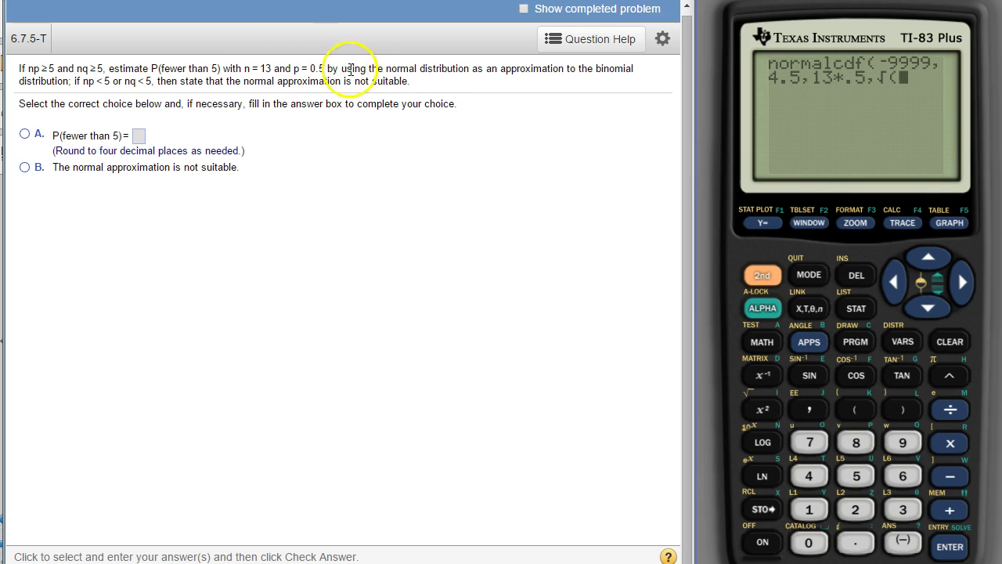
click(811, 509)
click(943, 444)
click(856, 541)
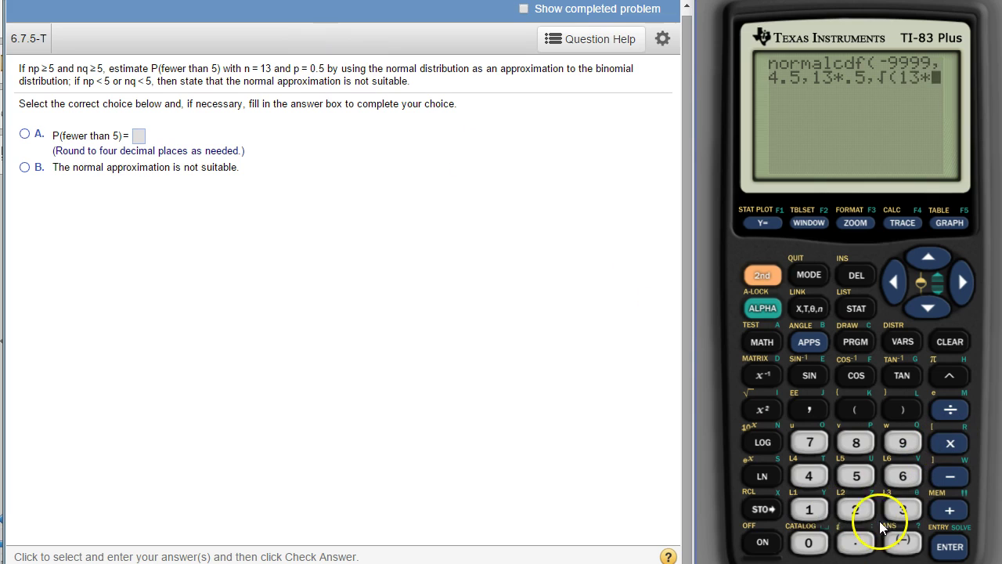
click(859, 477)
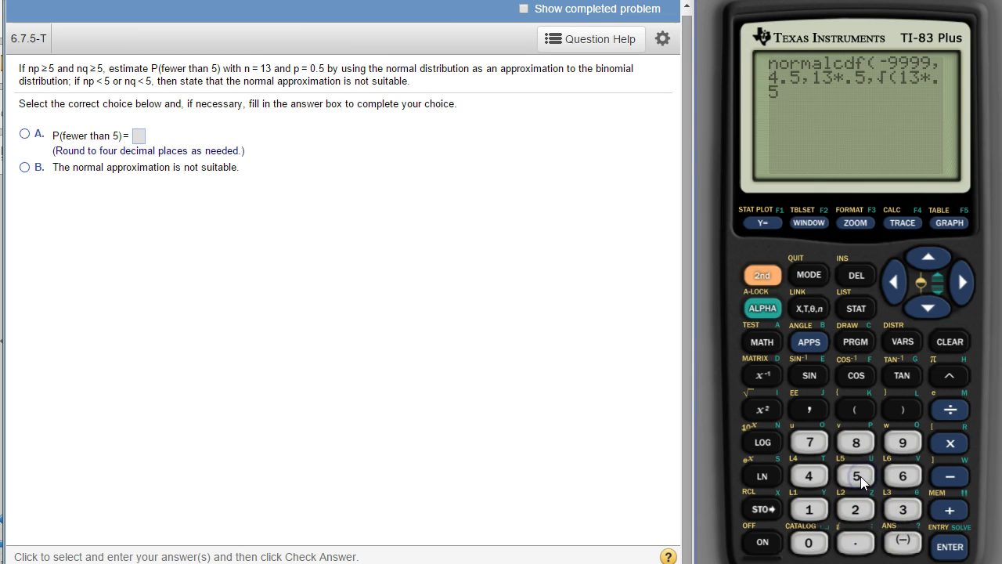
click(952, 449)
click(856, 542)
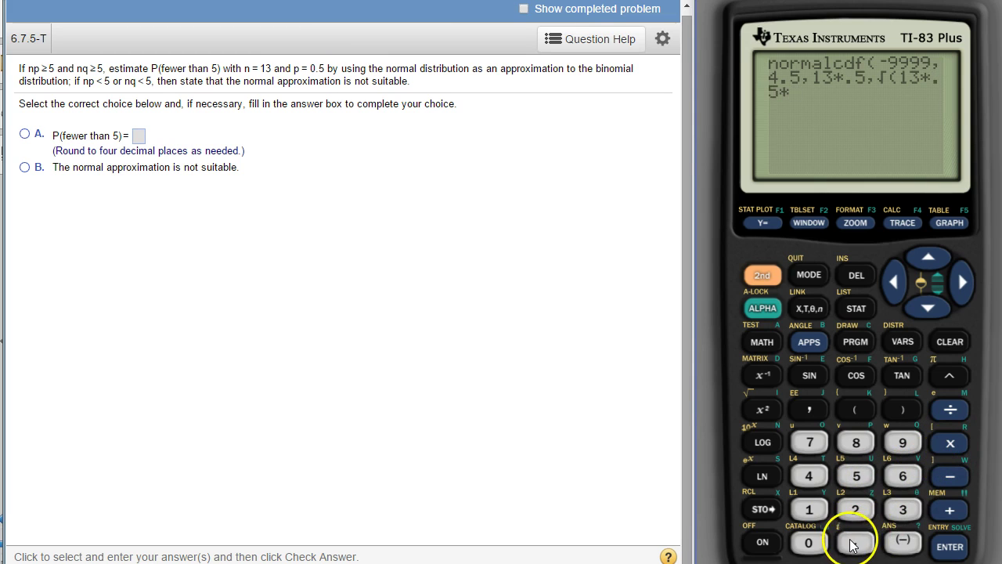
click(854, 475)
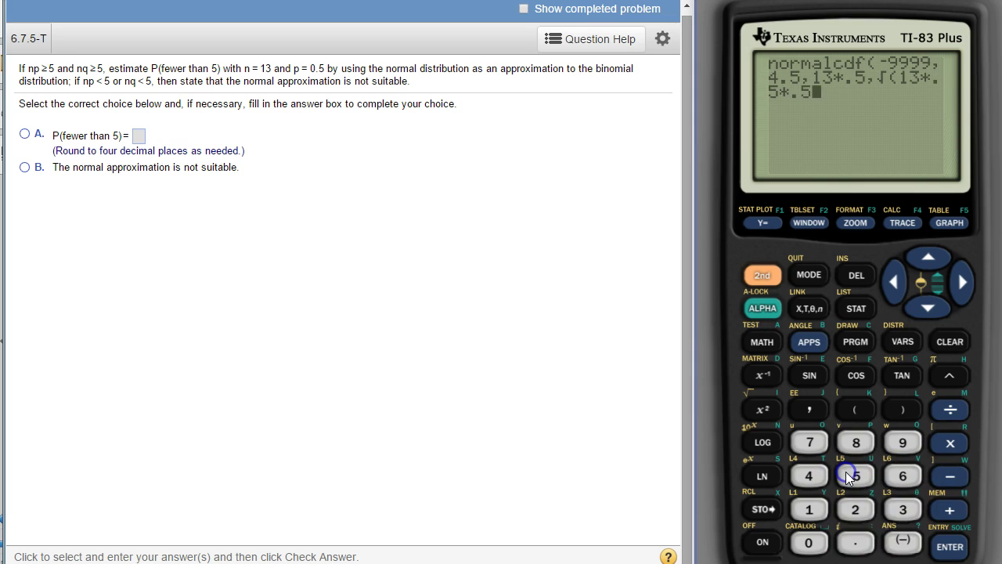
click(905, 410)
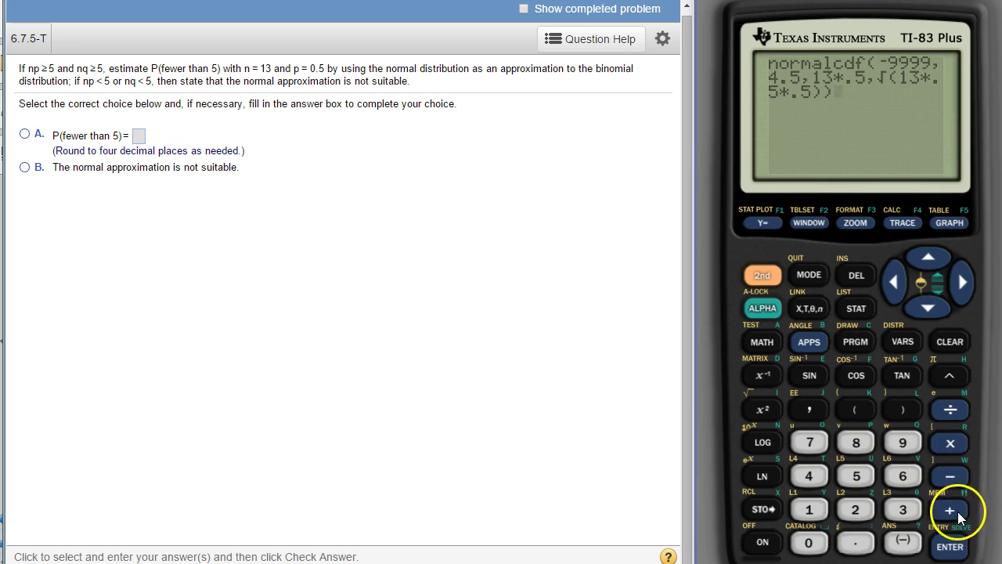
- Evaluate normalcdf(-9999,4.5,13*.5,√(13*.5*.5)) to get .1336287896
click(954, 542)
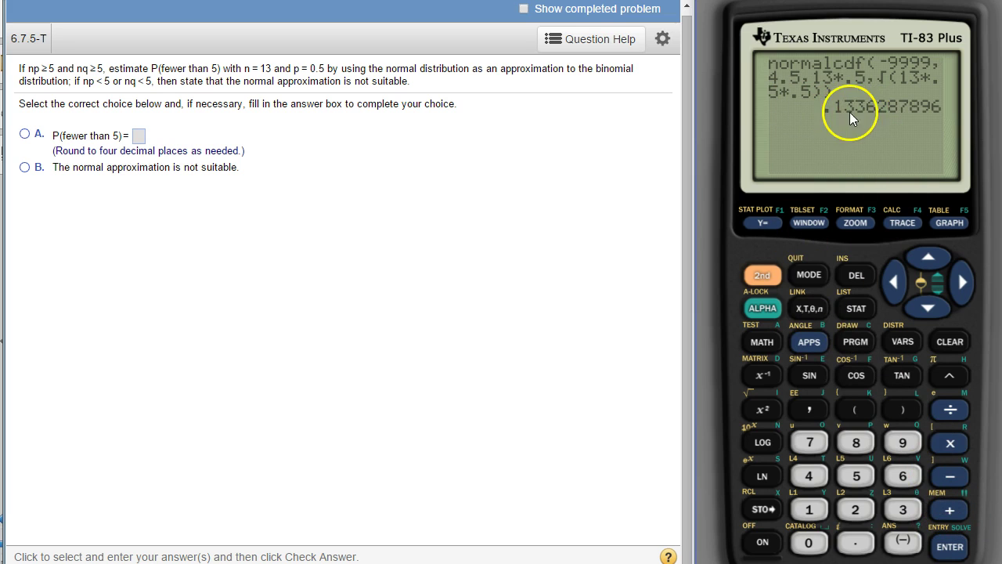
- Select choice A, enter .1336 as P(fewer than 5) and submit
click(138, 138)
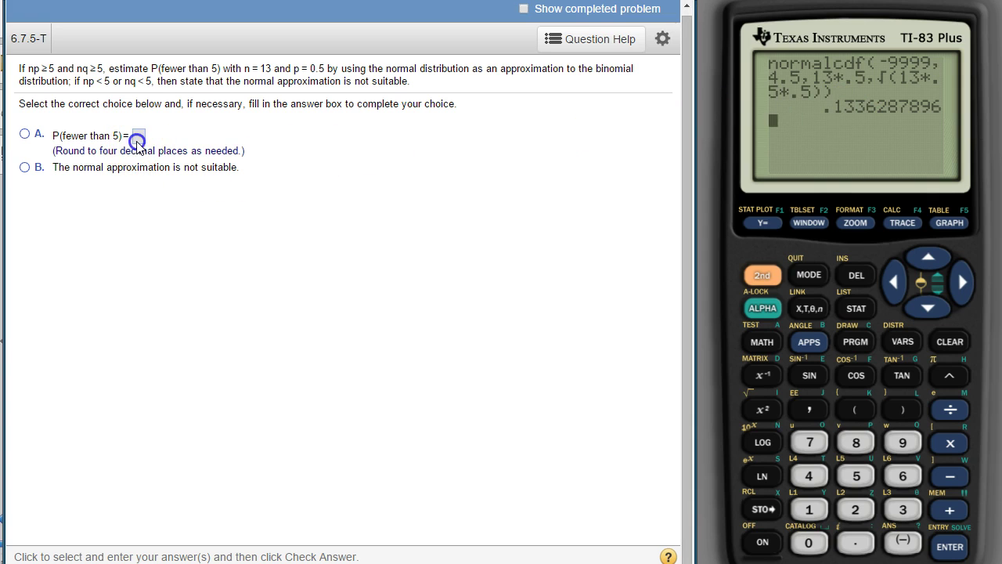
text(.1336)
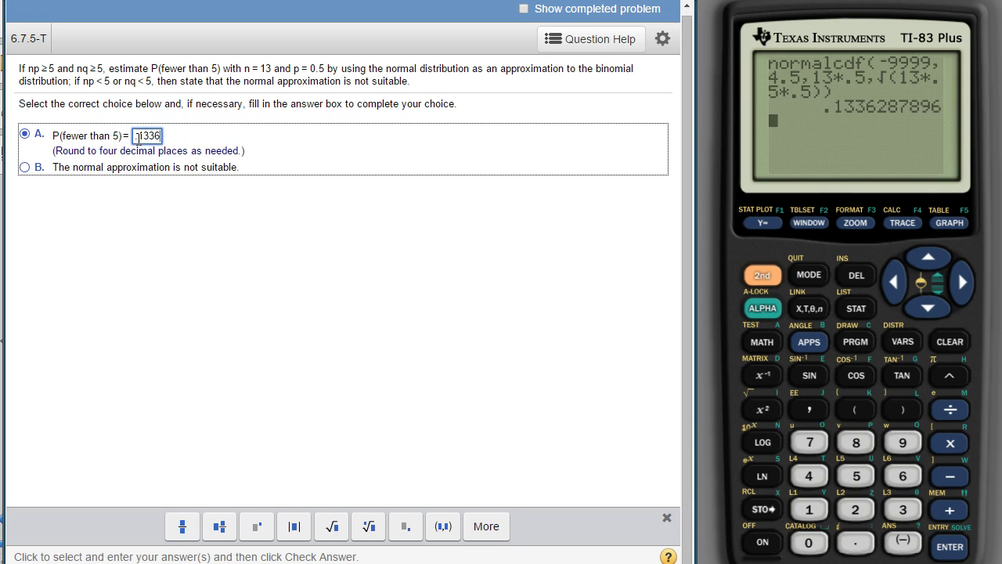
key(Return)
key(Return)
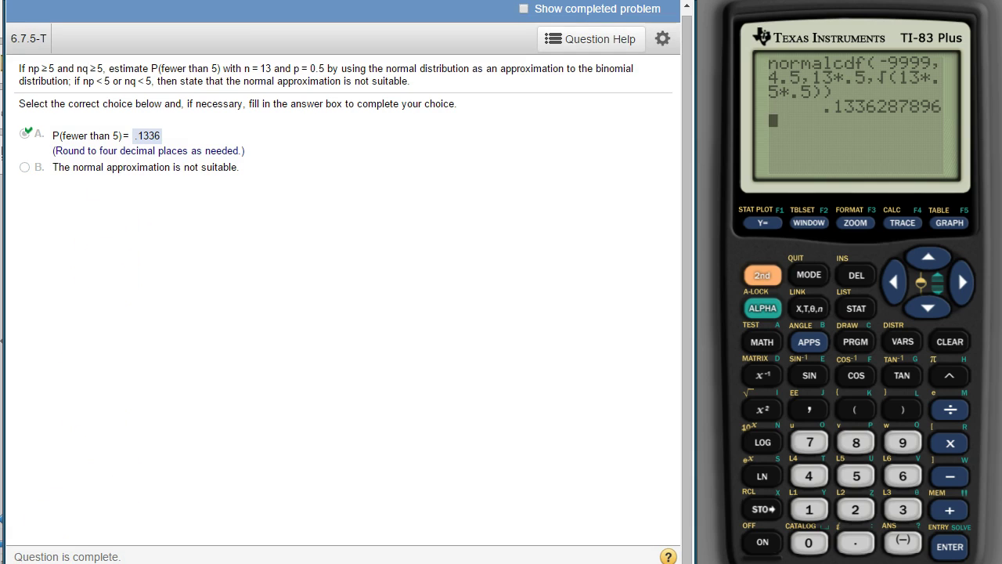
- Paste binomcdf( from the DISTR menu onto the home screen
click(755, 276)
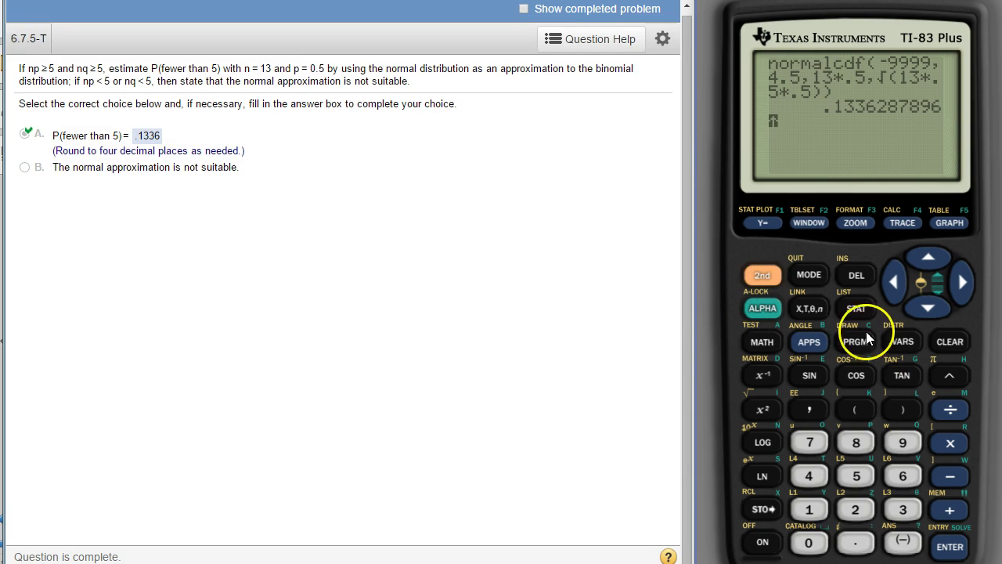
click(900, 341)
click(937, 255)
click(937, 255)
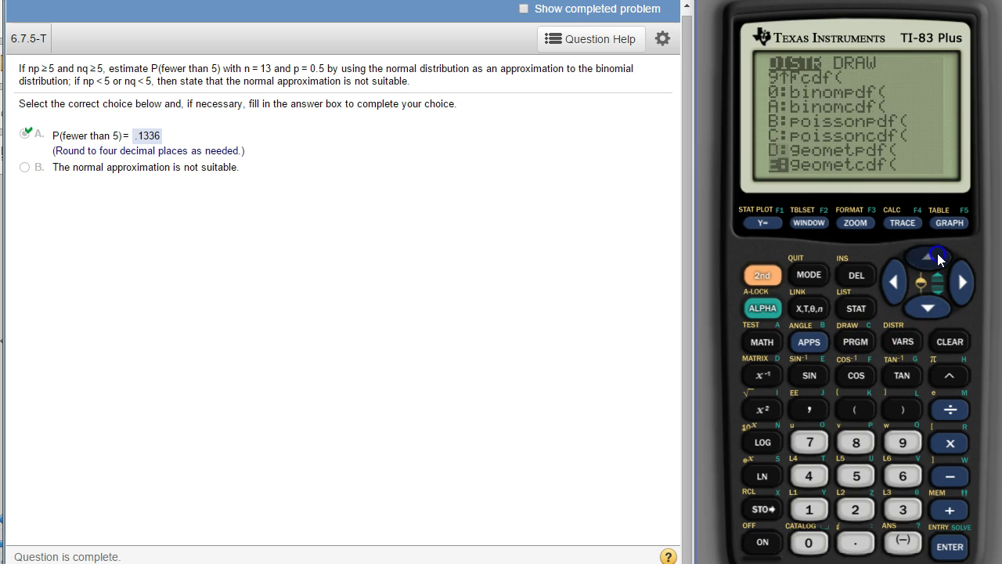
click(936, 255)
click(937, 256)
click(936, 257)
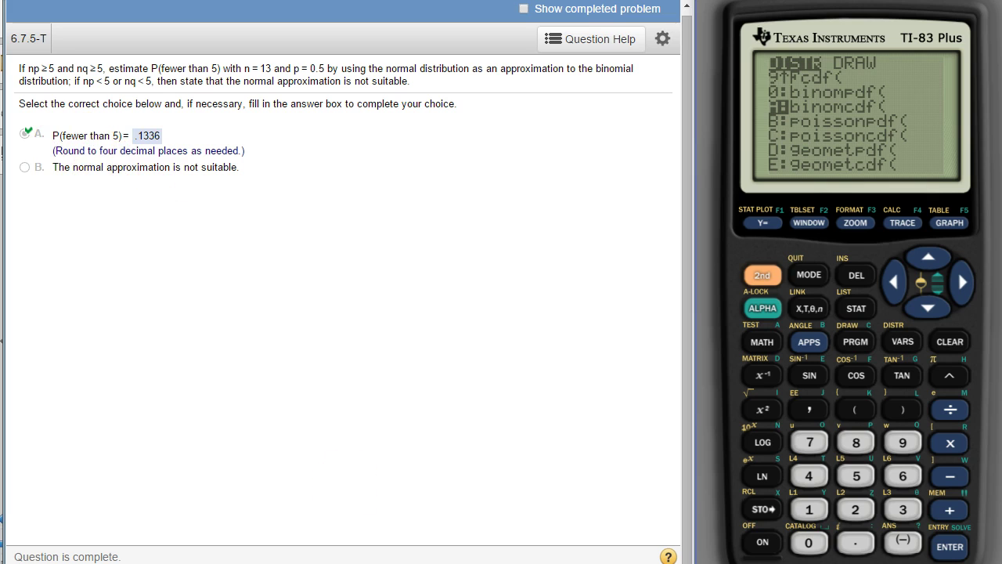
click(950, 547)
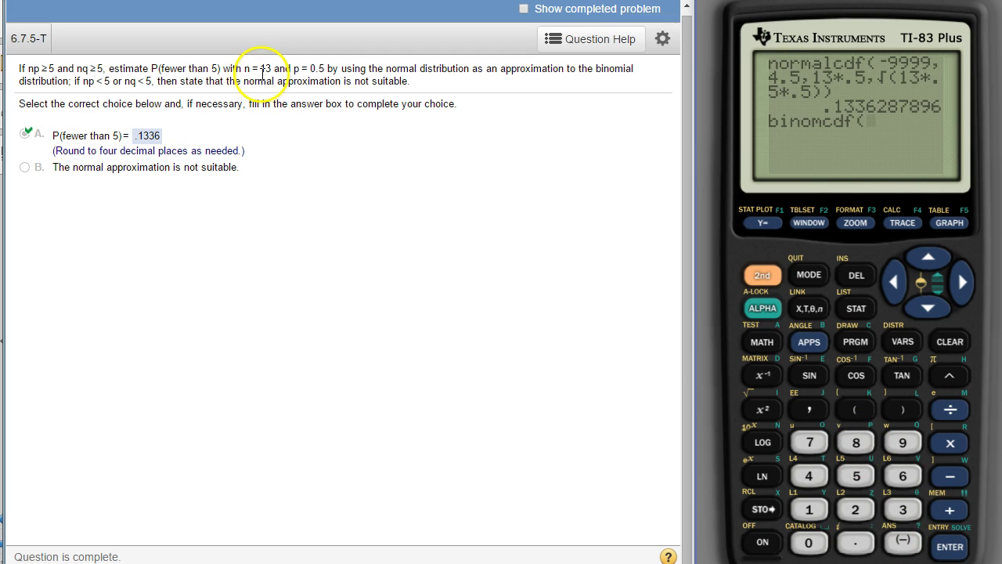
- Evaluate binomcdf(13,.5,4) to get the exact probability .1334228516
click(809, 509)
click(902, 509)
click(809, 409)
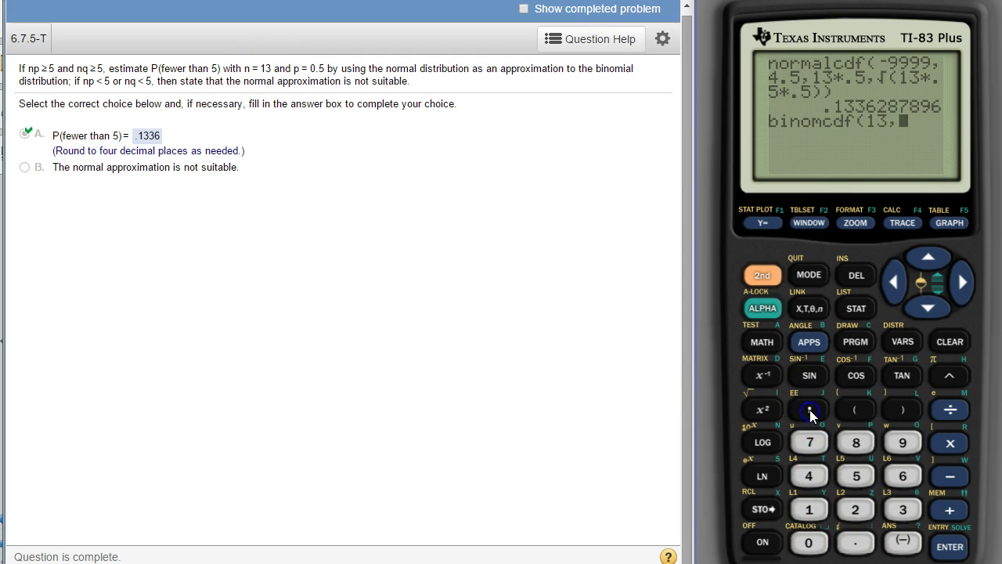
click(855, 540)
click(853, 479)
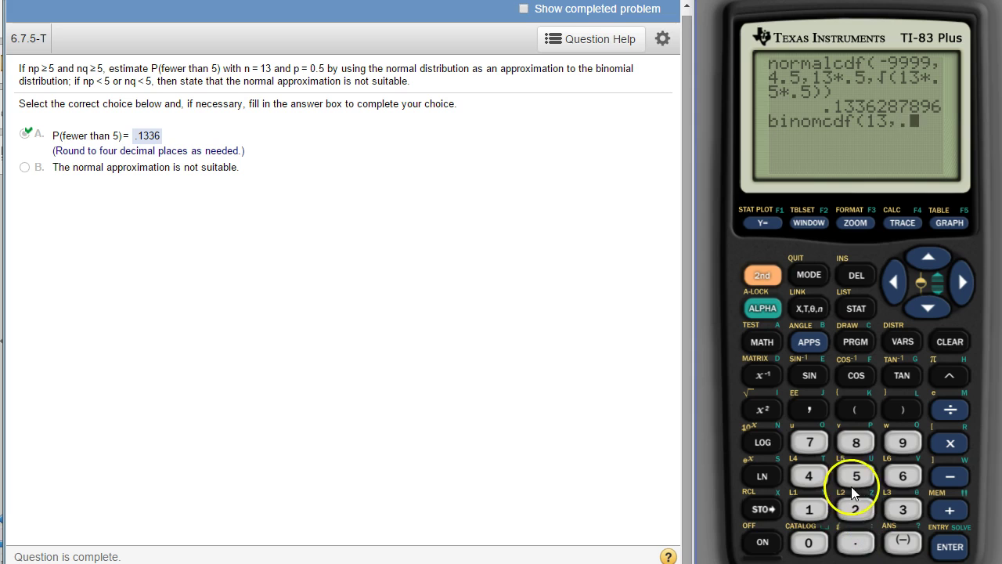
click(810, 408)
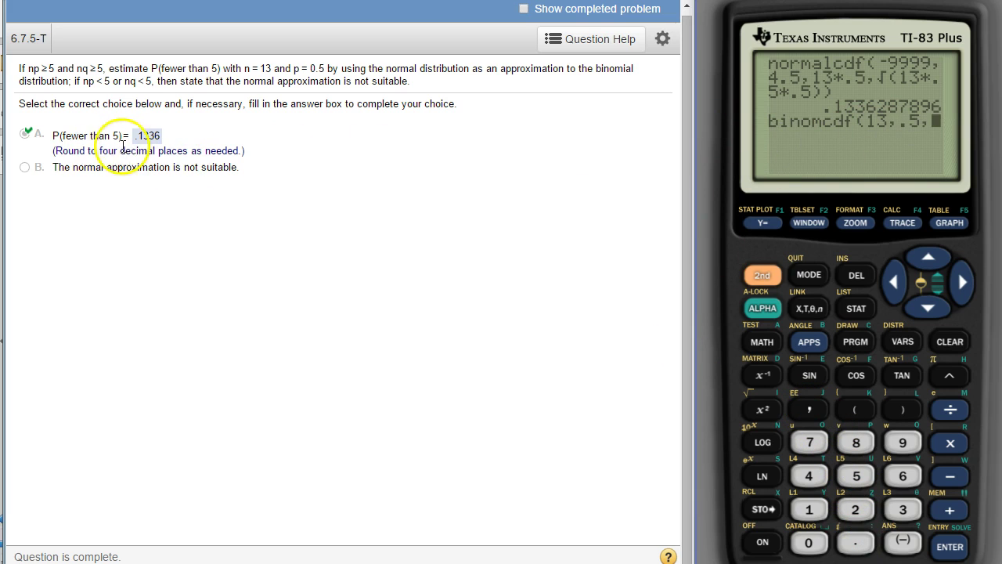
click(809, 475)
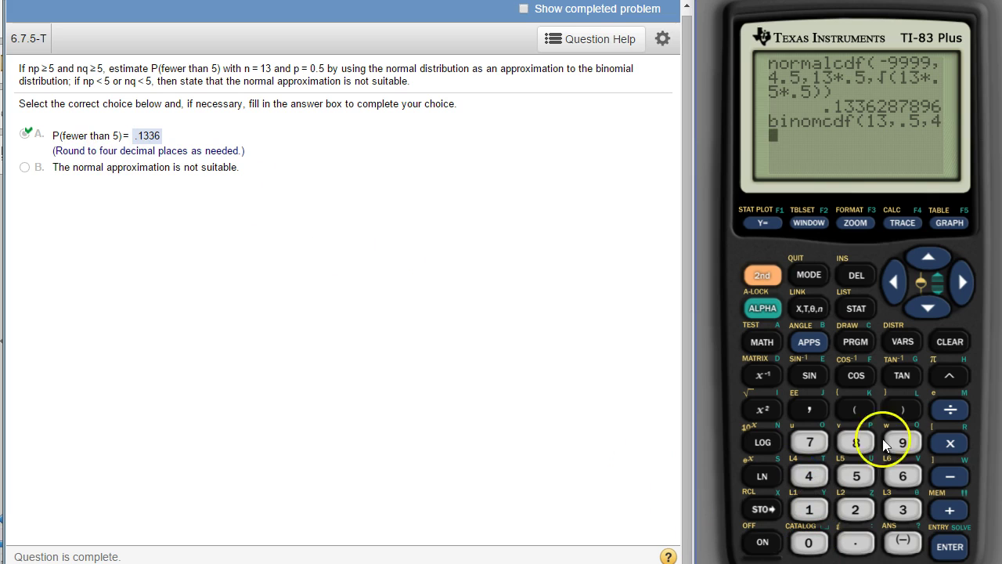
click(905, 409)
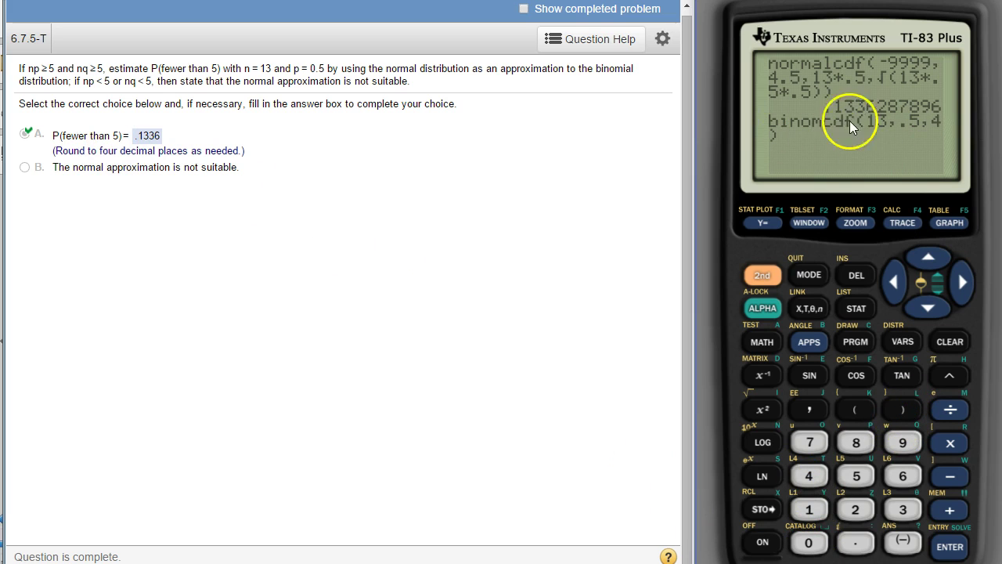
click(950, 547)
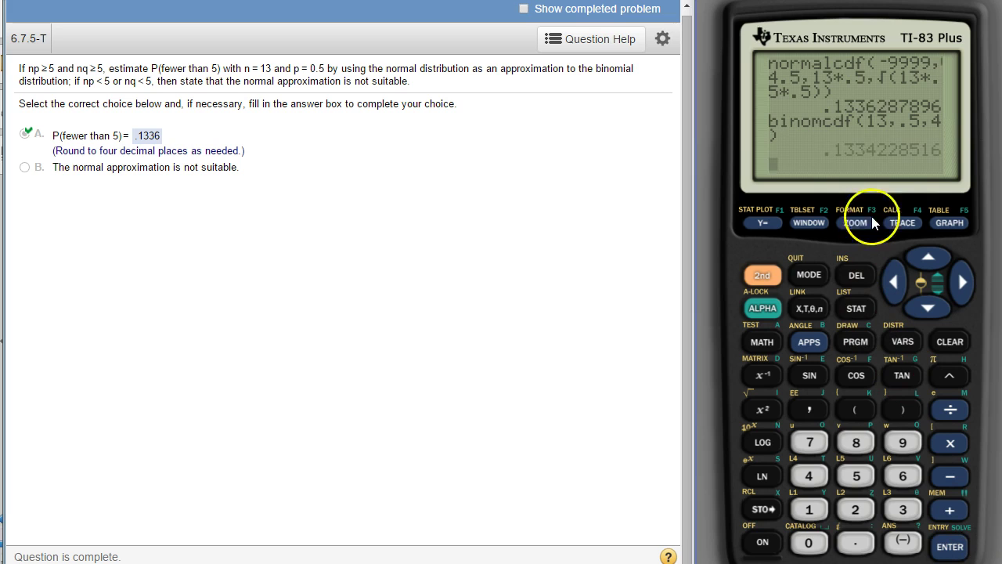